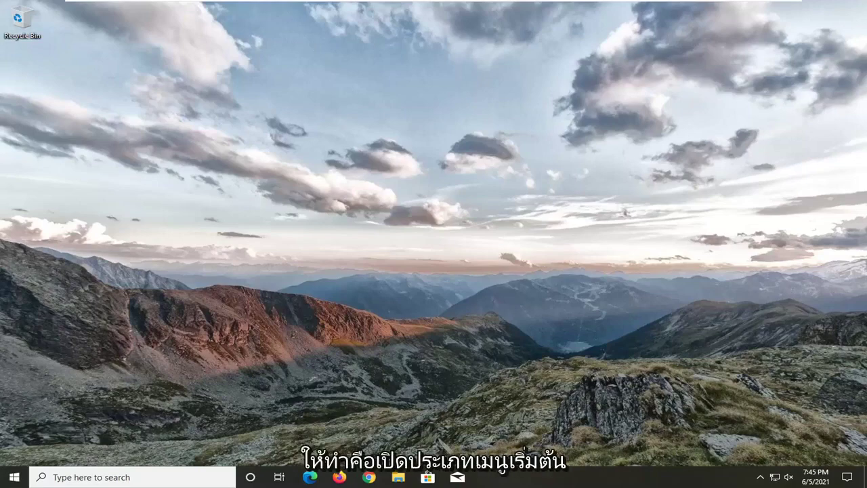
# Find Troubleshoot settings from a Start search for 'troubleshoot' and show Additional troubleshooters.
pyautogui.click(10, 479)
pyautogui.write('trouble')
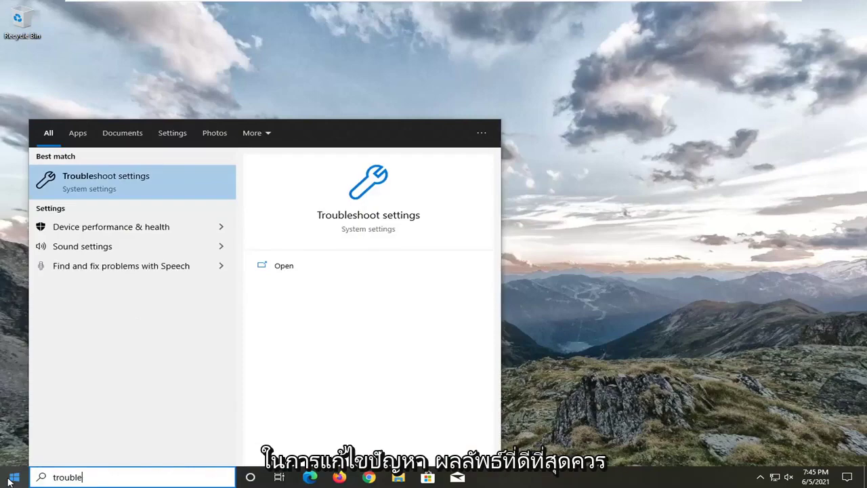
pyautogui.write('shoot')
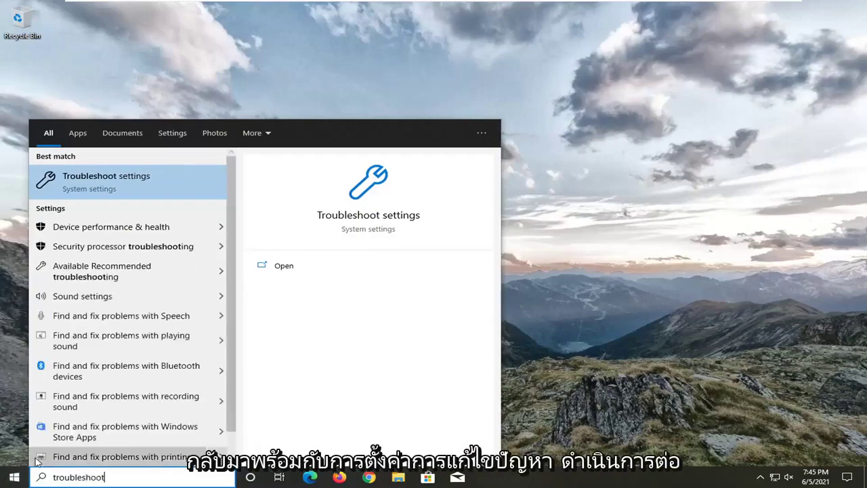
pyautogui.click(91, 193)
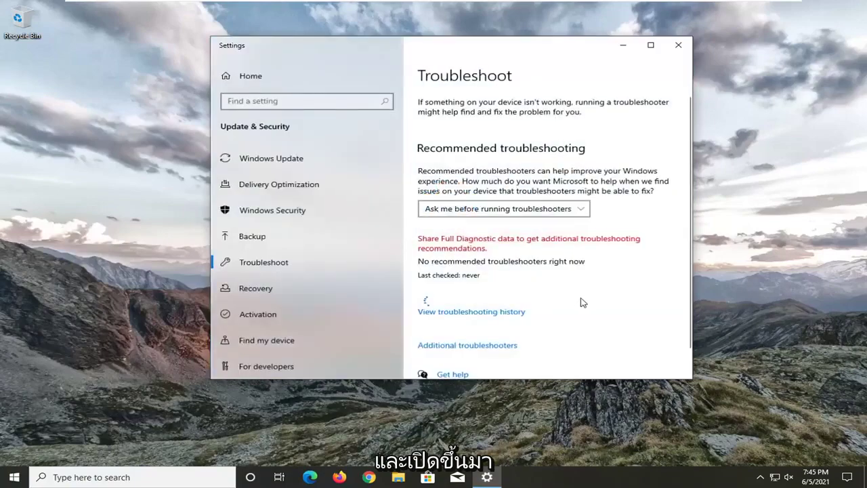
pyautogui.scroll(-1, 580, 300)
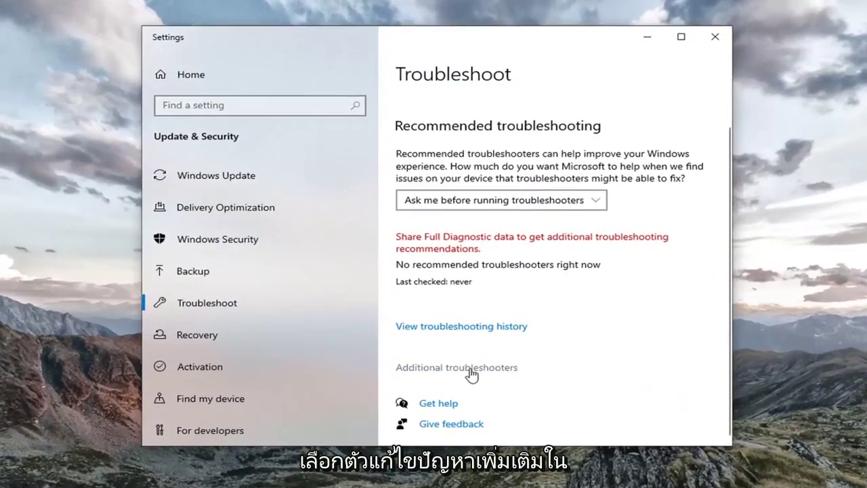
pyautogui.click(507, 358)
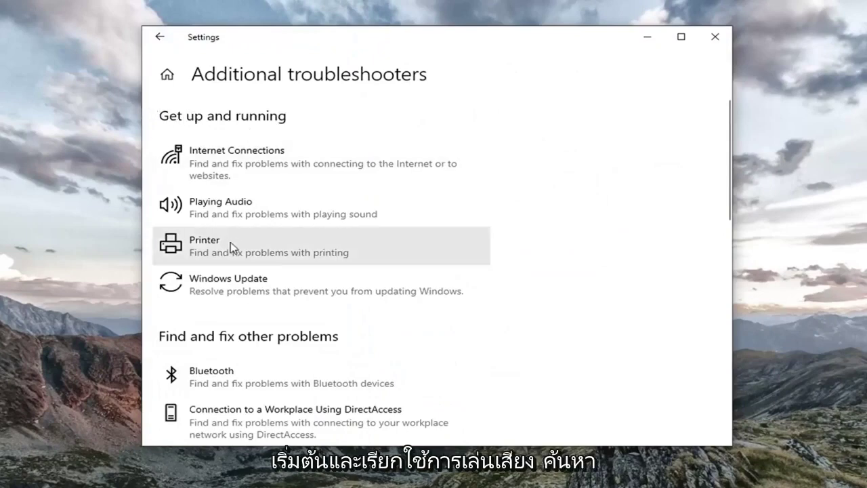
# Run the Playing Audio troubleshooter, confirm the Audio Enhancements settings, and close it when finished.
pyautogui.click(234, 213)
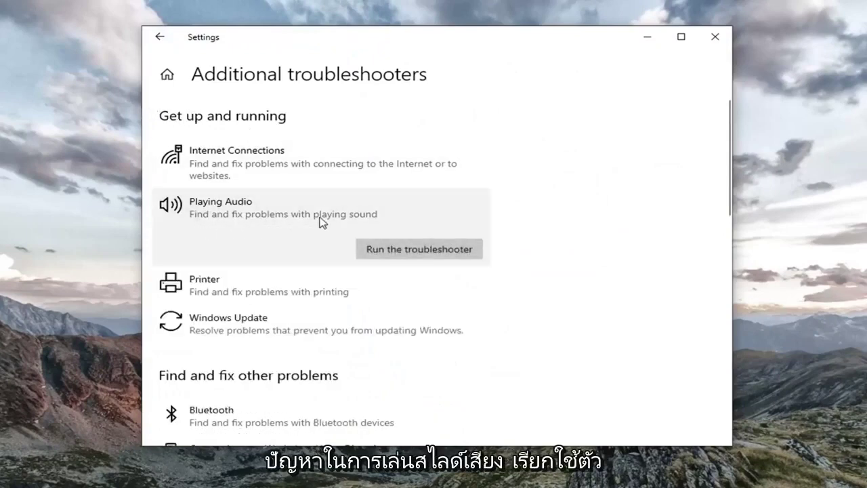
pyautogui.click(415, 250)
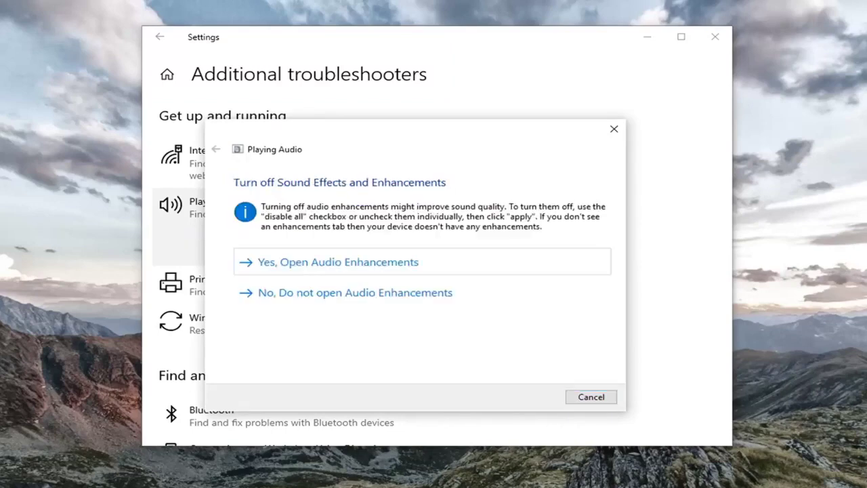
pyautogui.click(345, 271)
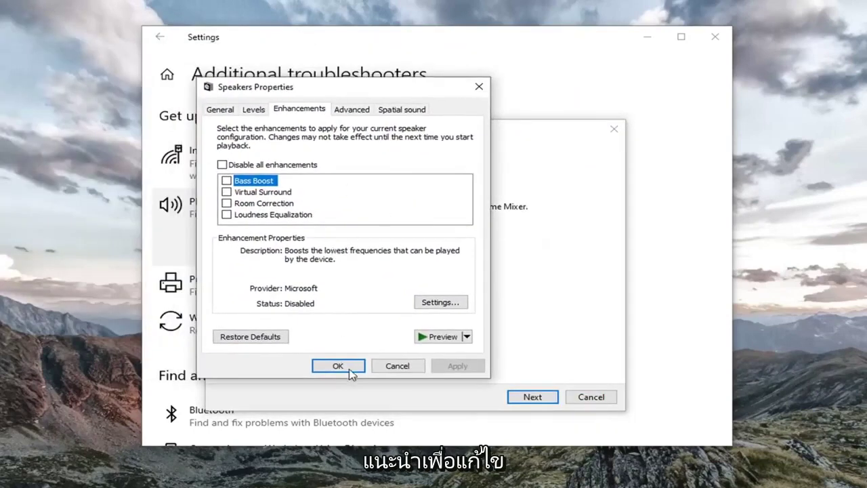
pyautogui.click(405, 368)
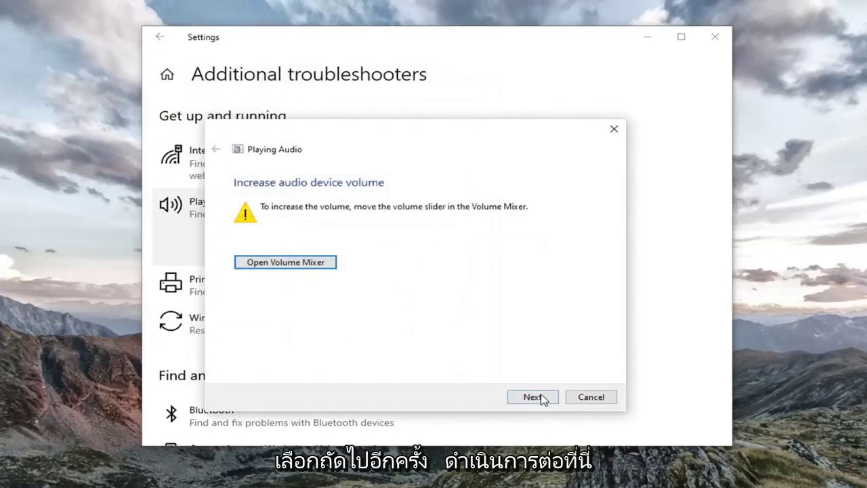
pyautogui.click(542, 398)
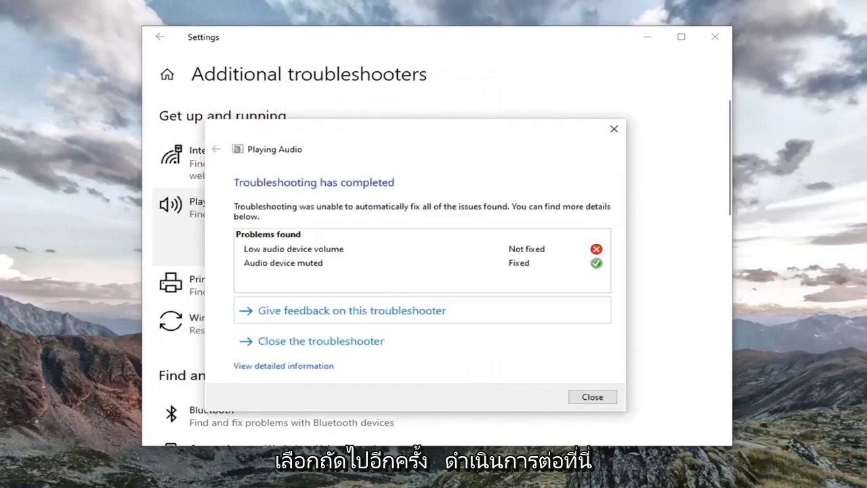
pyautogui.click(593, 397)
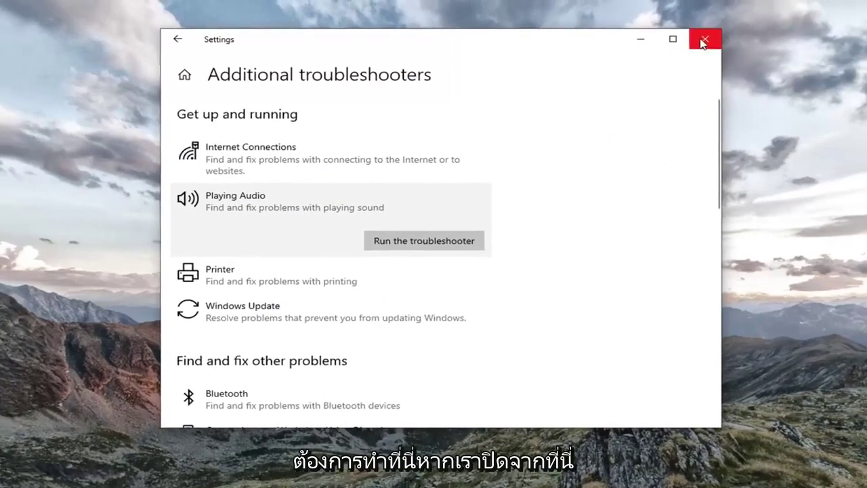
# Close Settings and open Control Panel from a Start search.
pyautogui.click(715, 37)
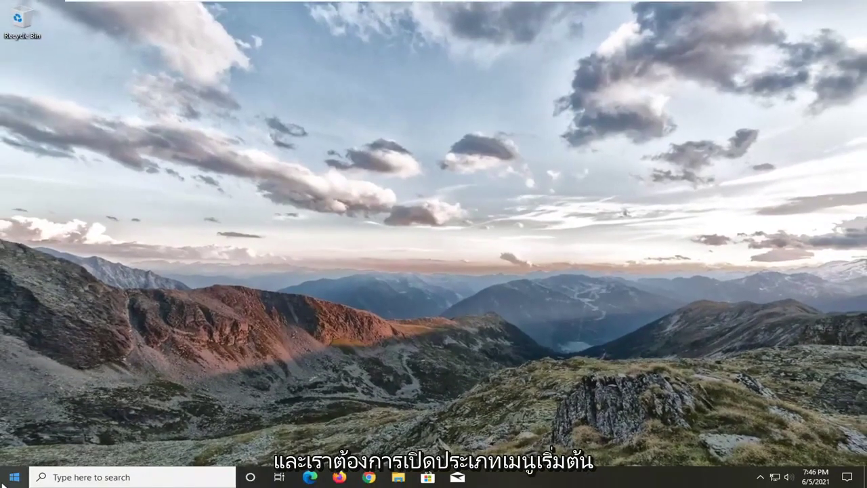
pyautogui.click(7, 481)
pyautogui.click(6, 482)
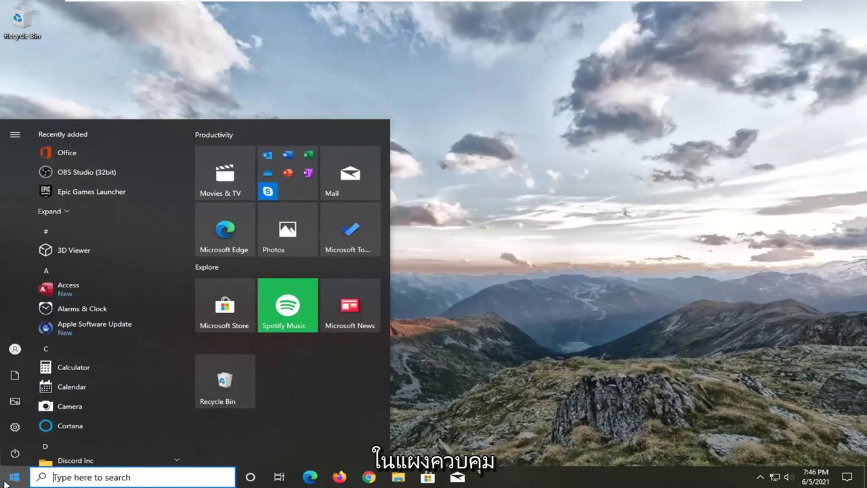
pyautogui.write('control panel')
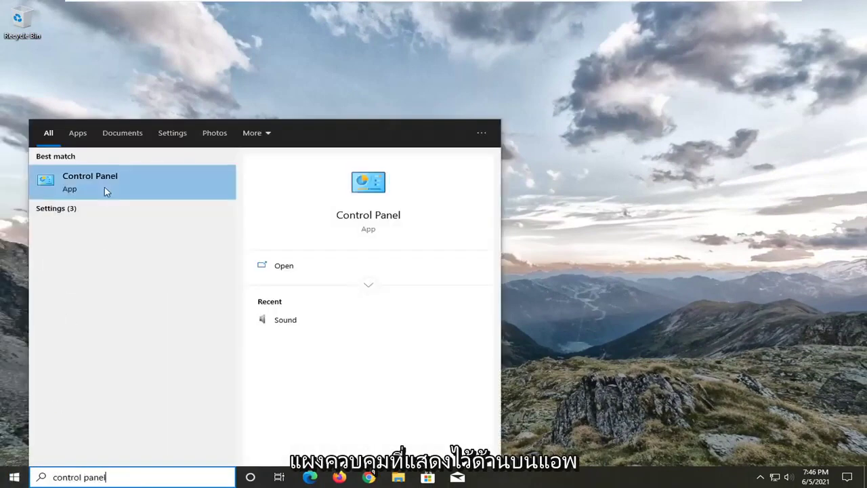
pyautogui.click(124, 188)
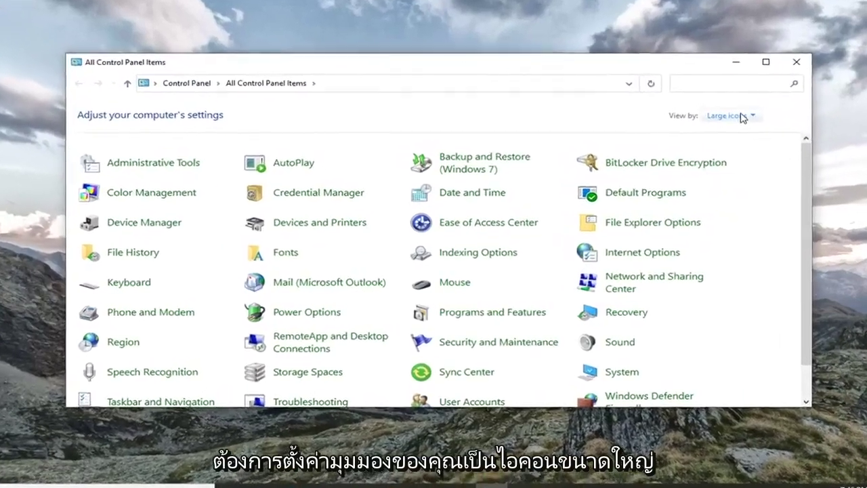
# Show Control Panel as large icons and open the Sound dialog, centred on screen.
pyautogui.click(707, 125)
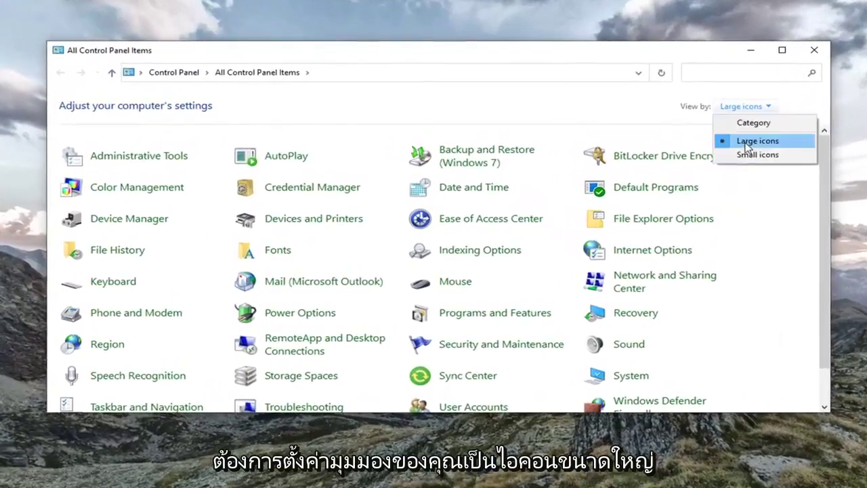
pyautogui.click(712, 155)
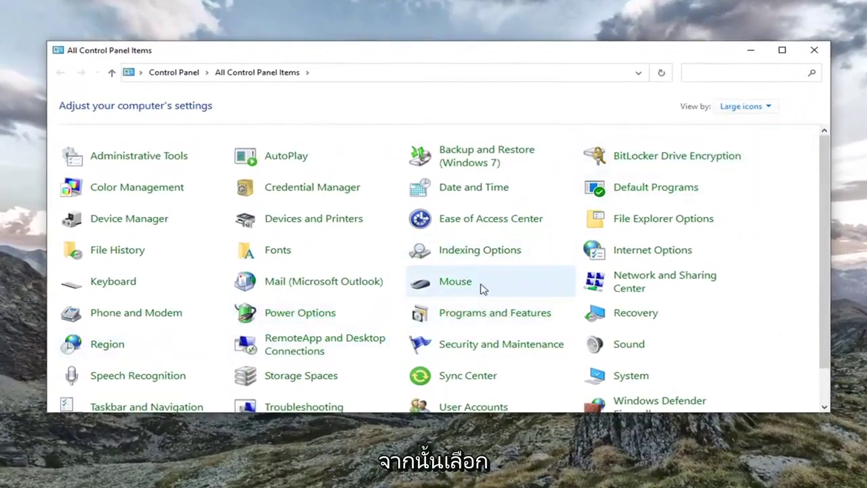
pyautogui.click(621, 345)
pyautogui.moveTo(127, 12)
pyautogui.mouseDown()
pyautogui.moveTo(378, 54)
pyautogui.moveTo(405, 76)
pyautogui.mouseUp()
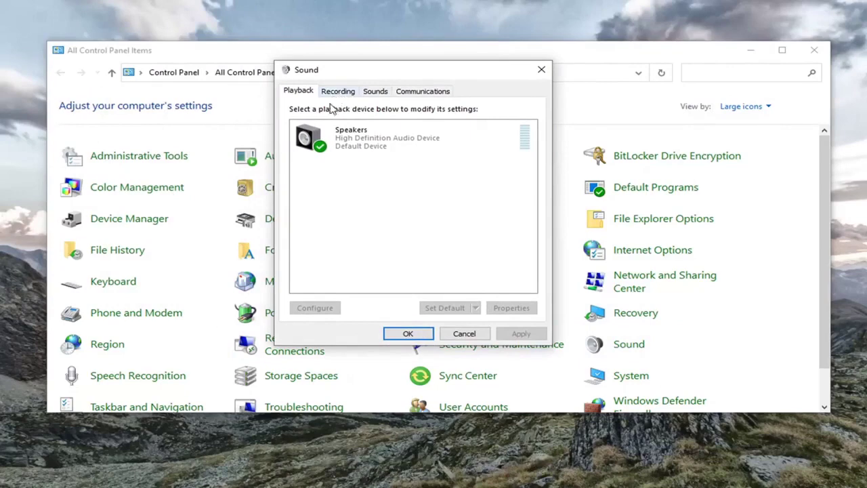
# Tick Disable all enhancements in Speakers Properties, confirm both dialogs, and close Control Panel.
pyautogui.click(344, 144)
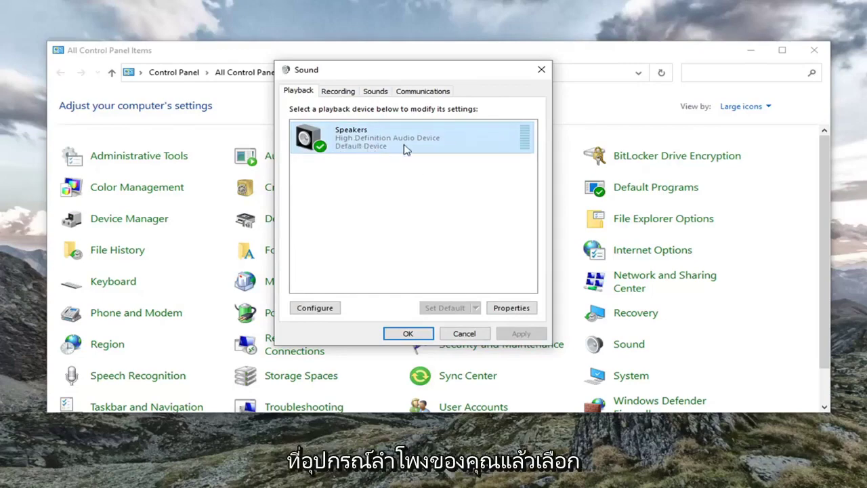
pyautogui.click(509, 308)
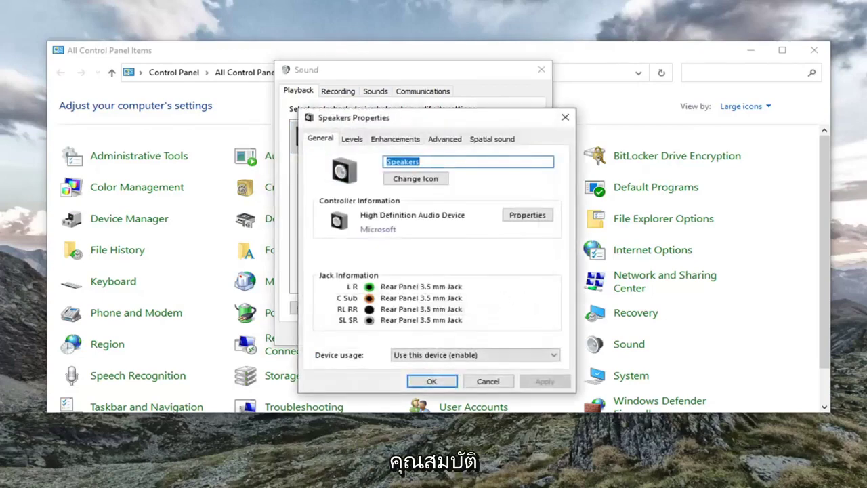
pyautogui.moveTo(407, 122); pyautogui.dragTo(385, 85)
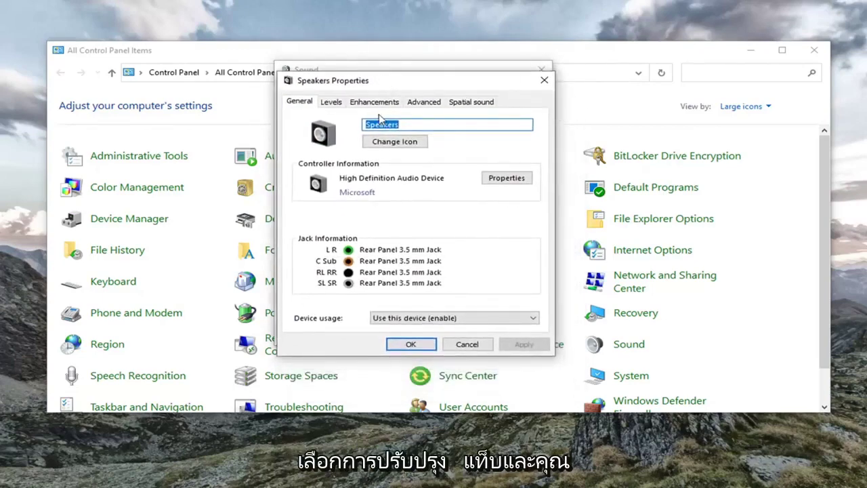
pyautogui.click(372, 102)
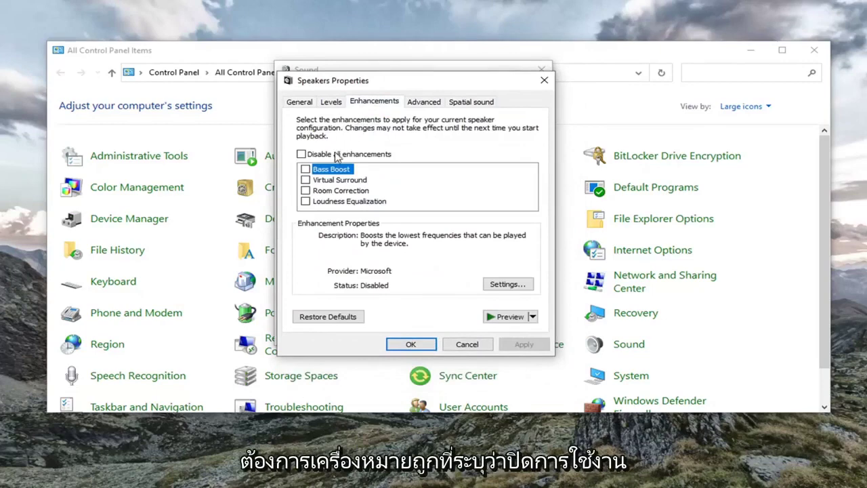
pyautogui.click(327, 155)
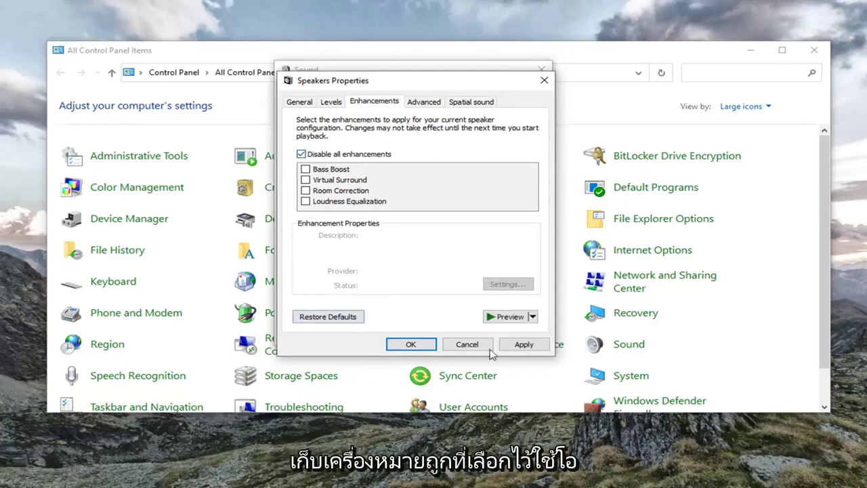
pyautogui.click(411, 344)
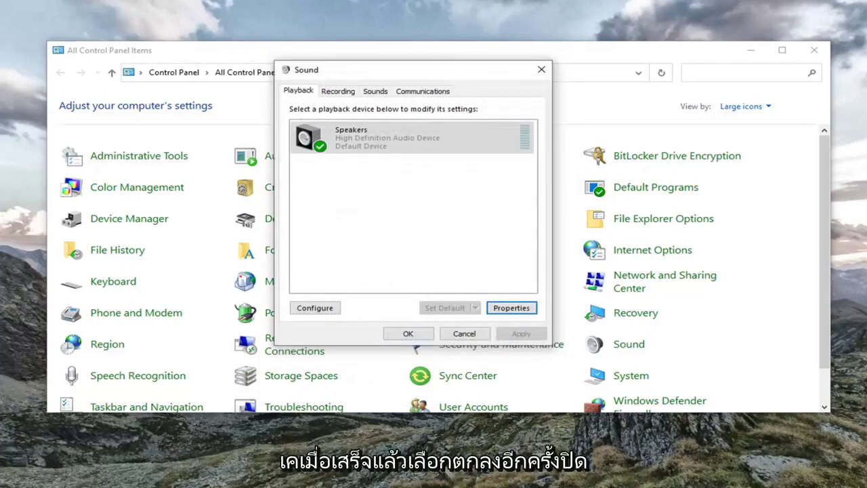
pyautogui.click(408, 333)
pyautogui.click(814, 51)
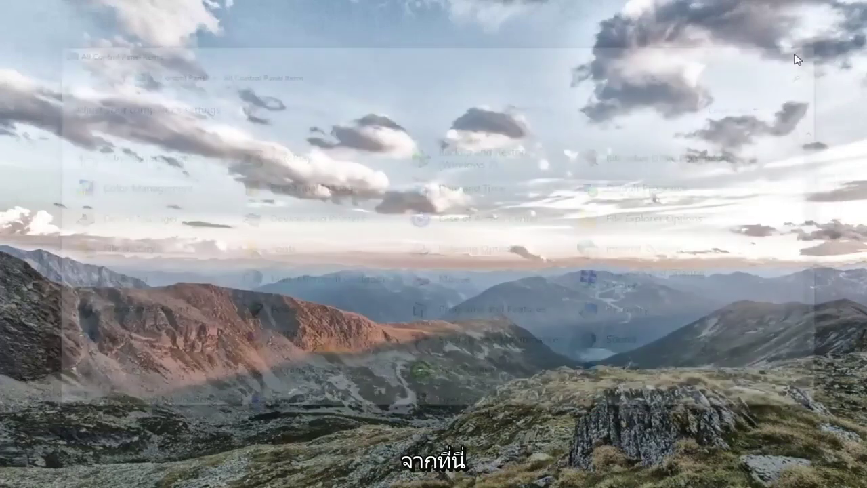
# Open Device Manager from a Start search for 'device manager'.
pyautogui.click(5, 479)
pyautogui.write('d')
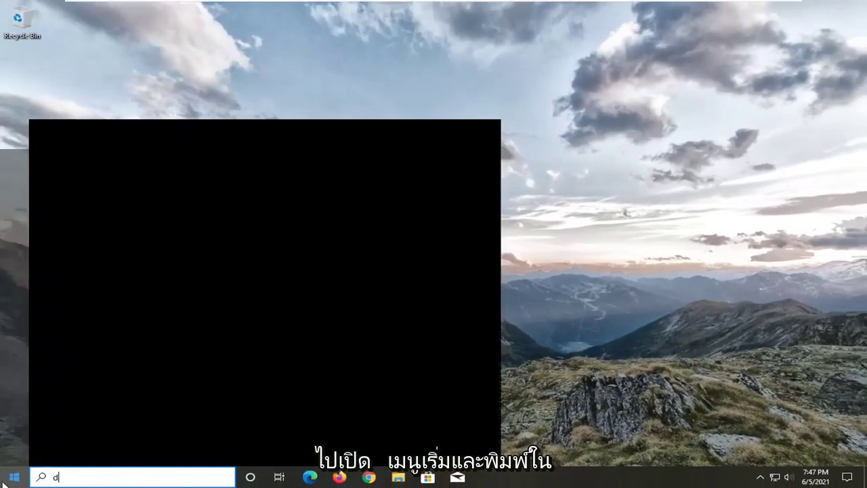
pyautogui.write('evice manager')
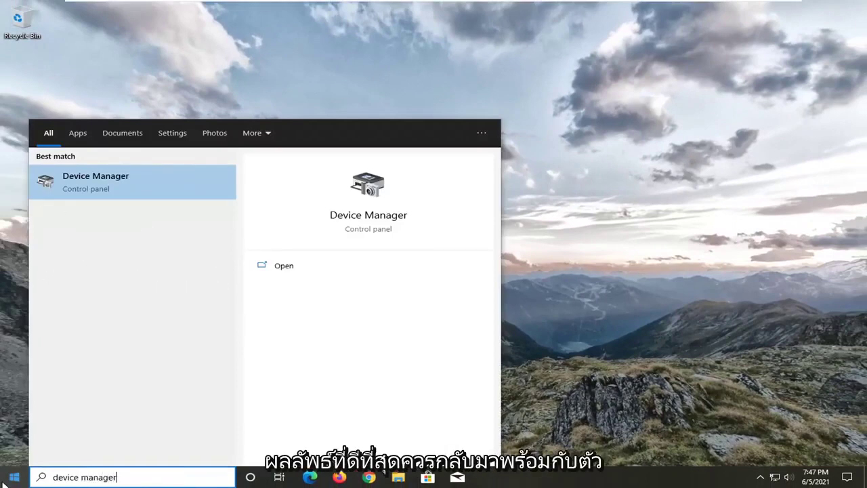
pyautogui.click(104, 186)
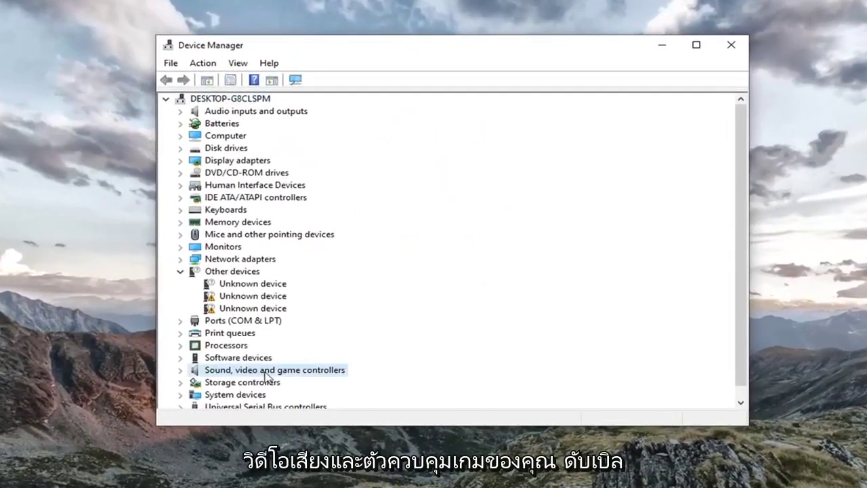
pyautogui.scroll(-1, 267, 376)
# Expand Sound, video and game controllers and right-click High Definition Audio Device.
pyautogui.doubleClick(227, 358)
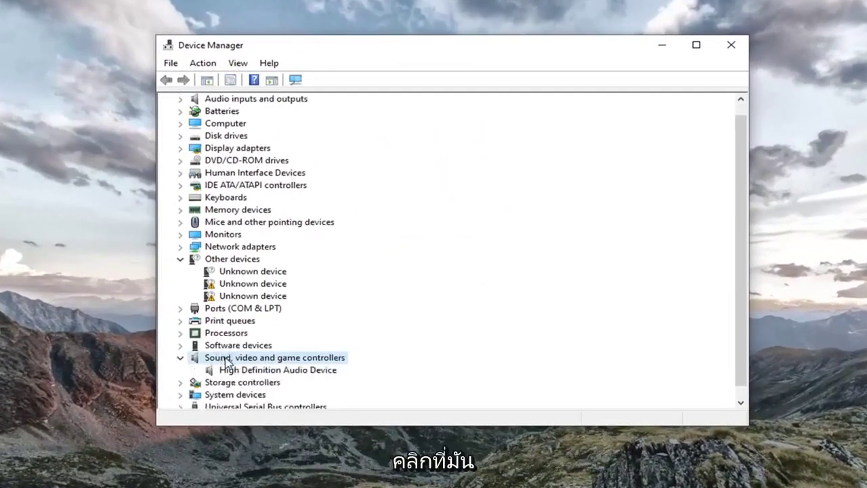
pyautogui.scroll(-1, 227, 360)
pyautogui.click(300, 359)
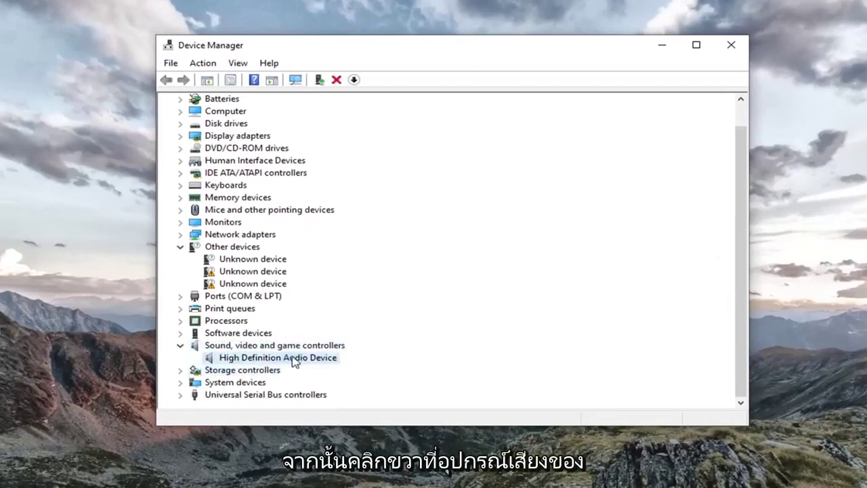
pyautogui.rightClick(295, 361)
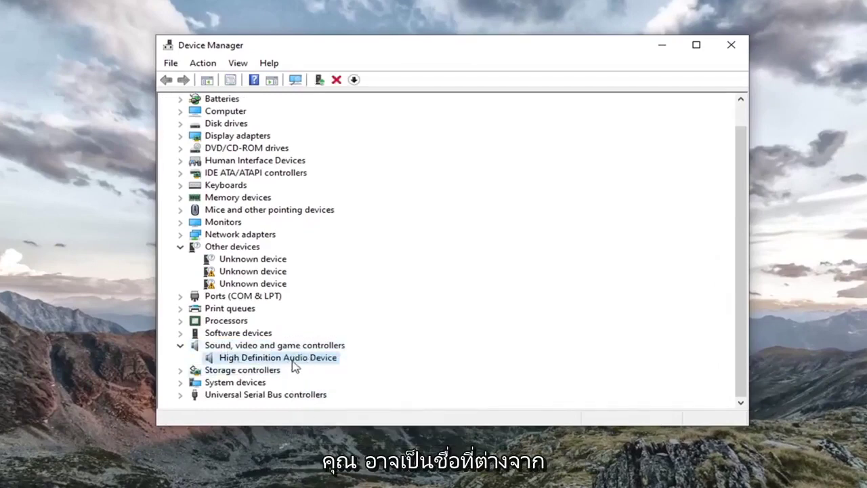
pyautogui.rightClick(295, 362)
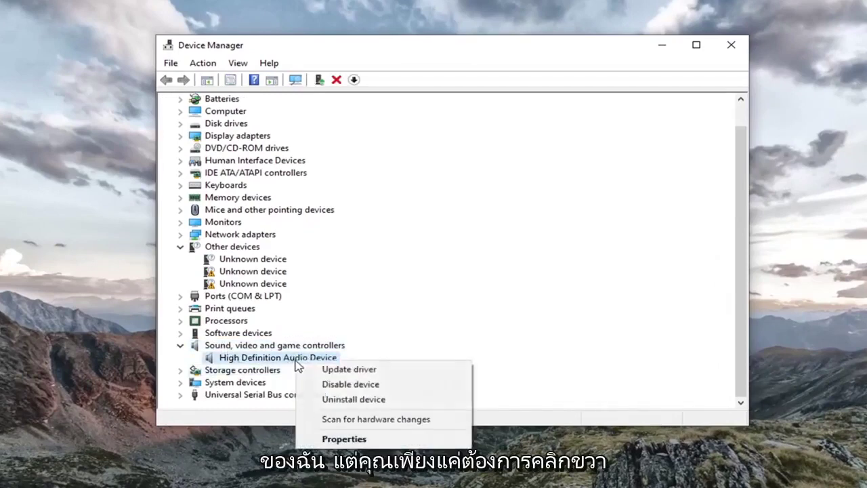
# Reinstall the High Definition Audio Device driver from the local list, accepting the unverified-driver warning.
pyautogui.click(353, 374)
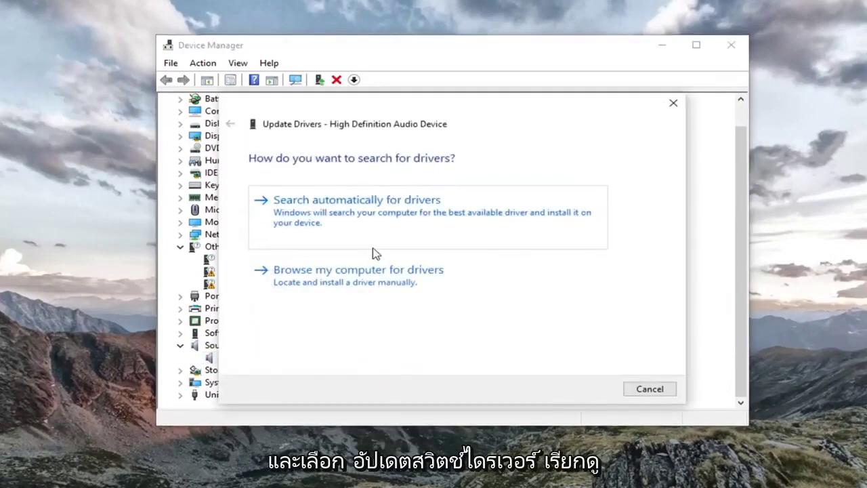
pyautogui.click(377, 287)
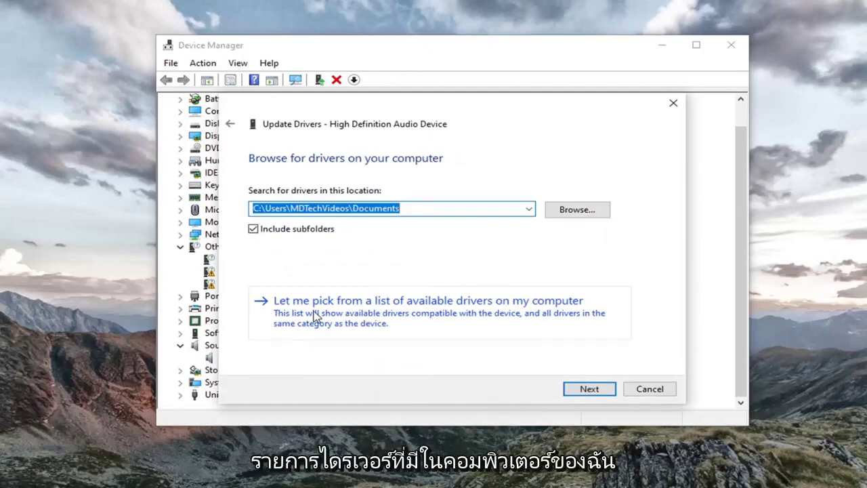
pyautogui.click(472, 318)
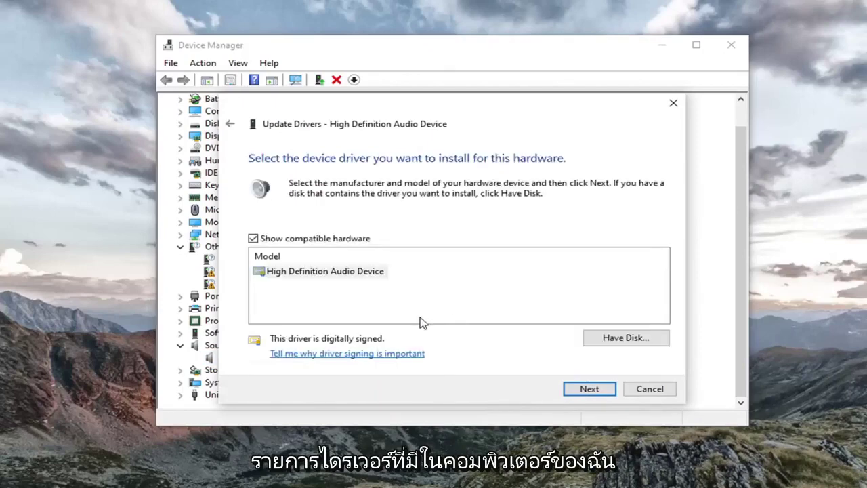
pyautogui.click(344, 272)
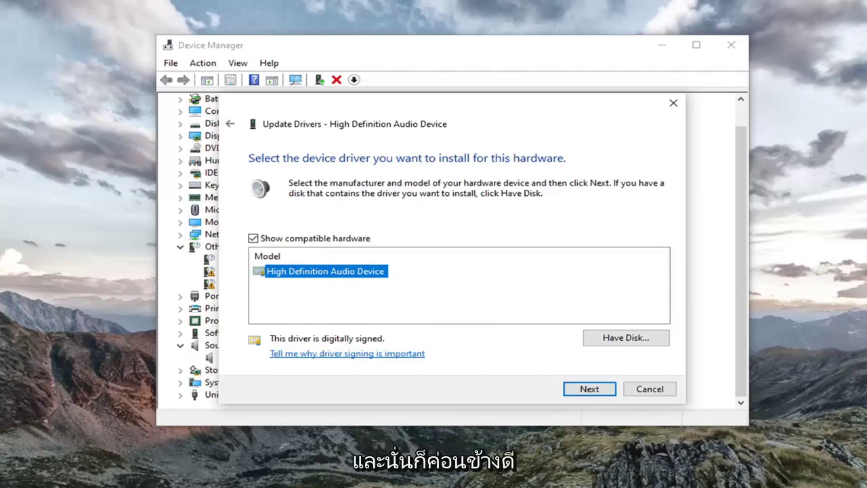
pyautogui.click(582, 389)
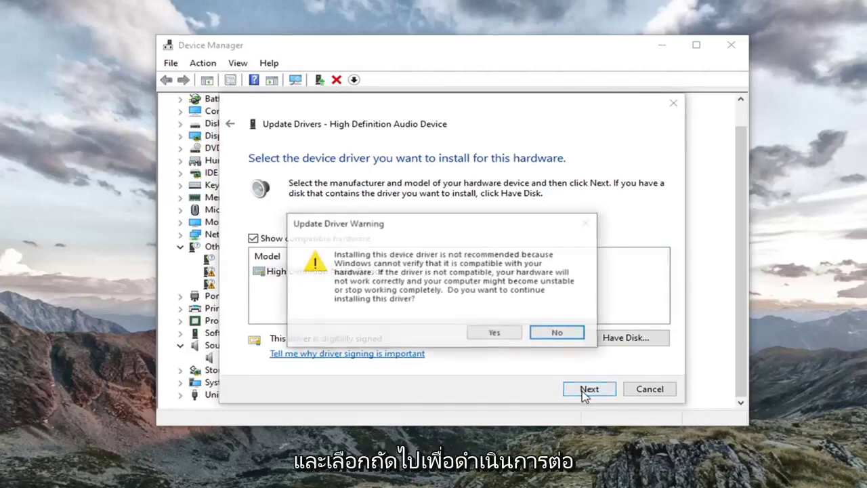
pyautogui.click(494, 334)
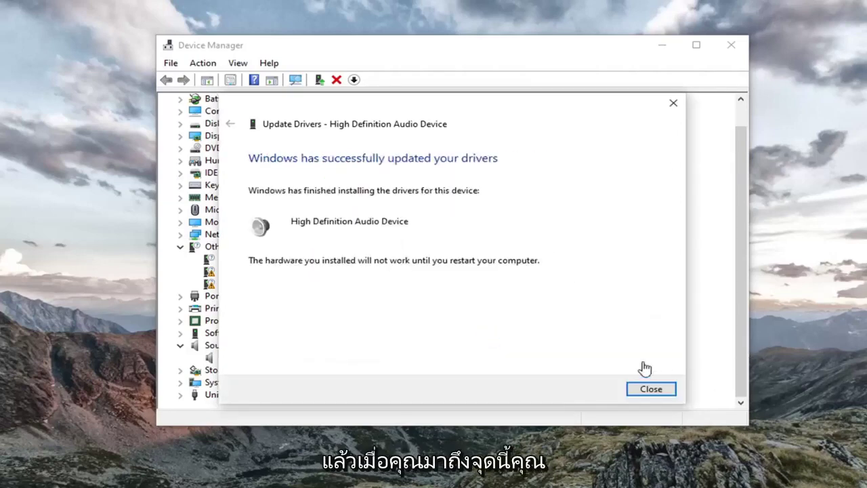
pyautogui.click(648, 389)
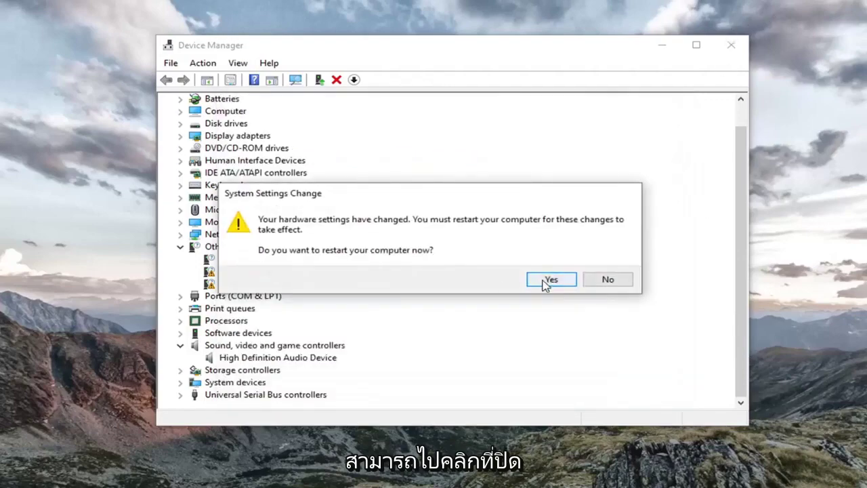